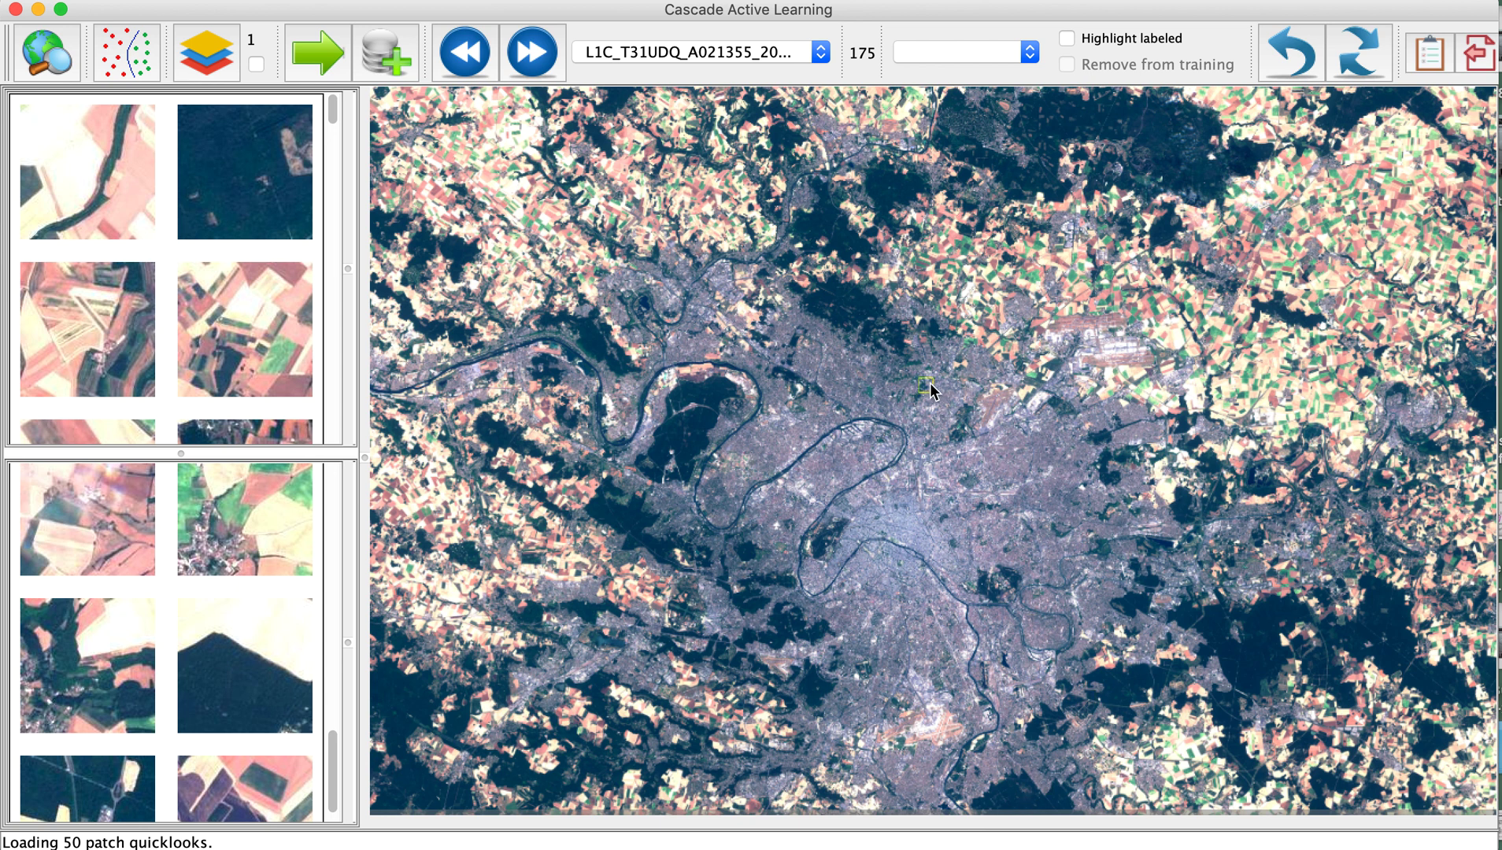
# Mark two patches in the dense city centre of the scene as positive examples.
pyautogui.moveTo(931, 384)
pyautogui.mouseDown()
pyautogui.moveTo(933, 409)
pyautogui.moveTo(936, 369)
pyautogui.mouseUp()
pyautogui.moveTo(822, 334)
pyautogui.mouseDown()
pyautogui.moveTo(787, 488)
pyautogui.moveTo(725, 622)
pyautogui.moveTo(736, 709)
pyautogui.moveTo(799, 607)
pyautogui.moveTo(817, 315)
pyautogui.moveTo(818, 364)
pyautogui.mouseUp()
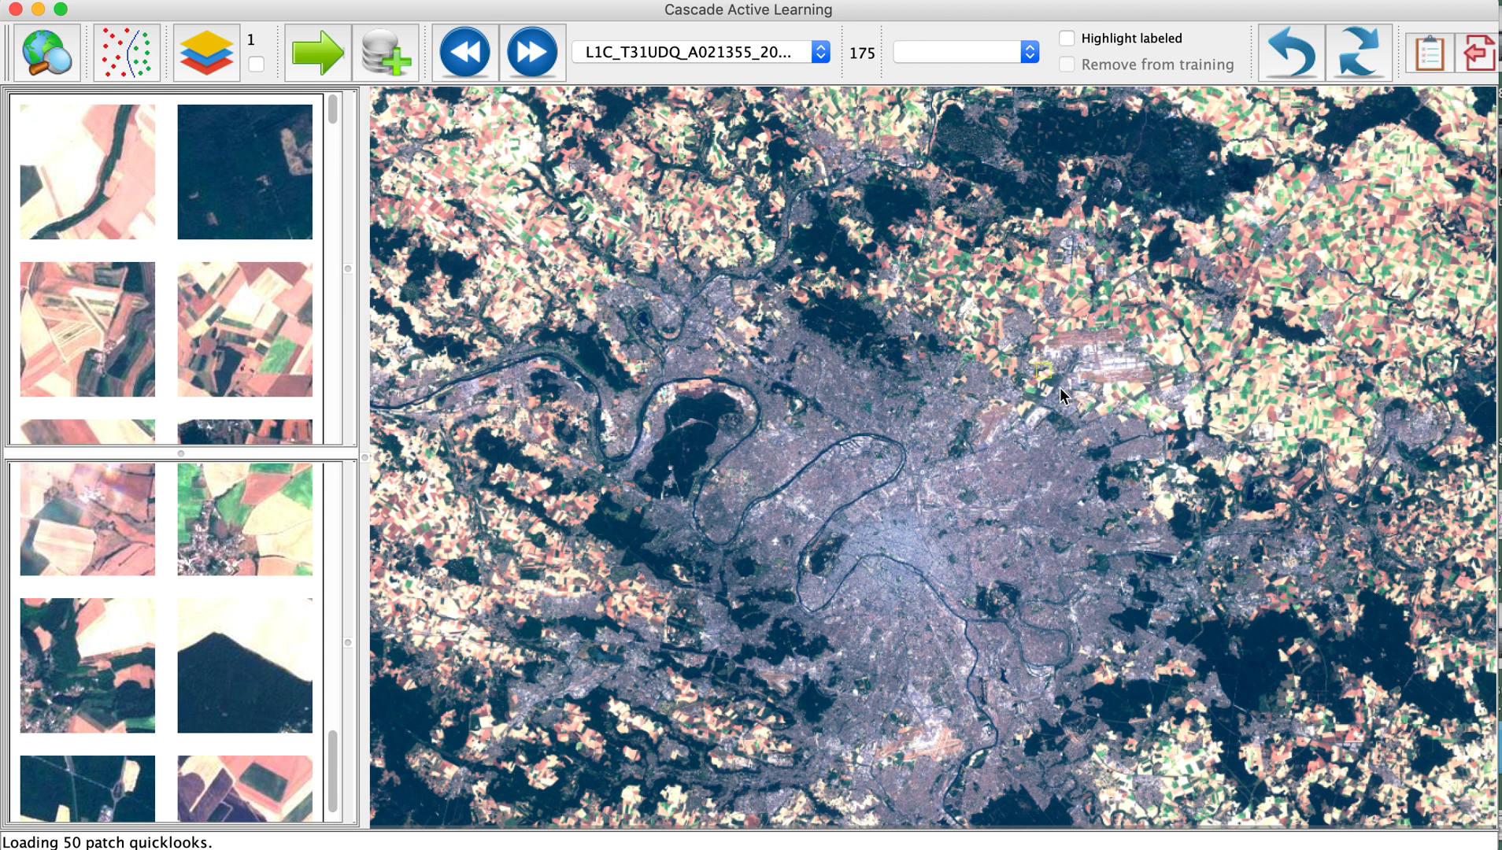
pyautogui.click(895, 537)
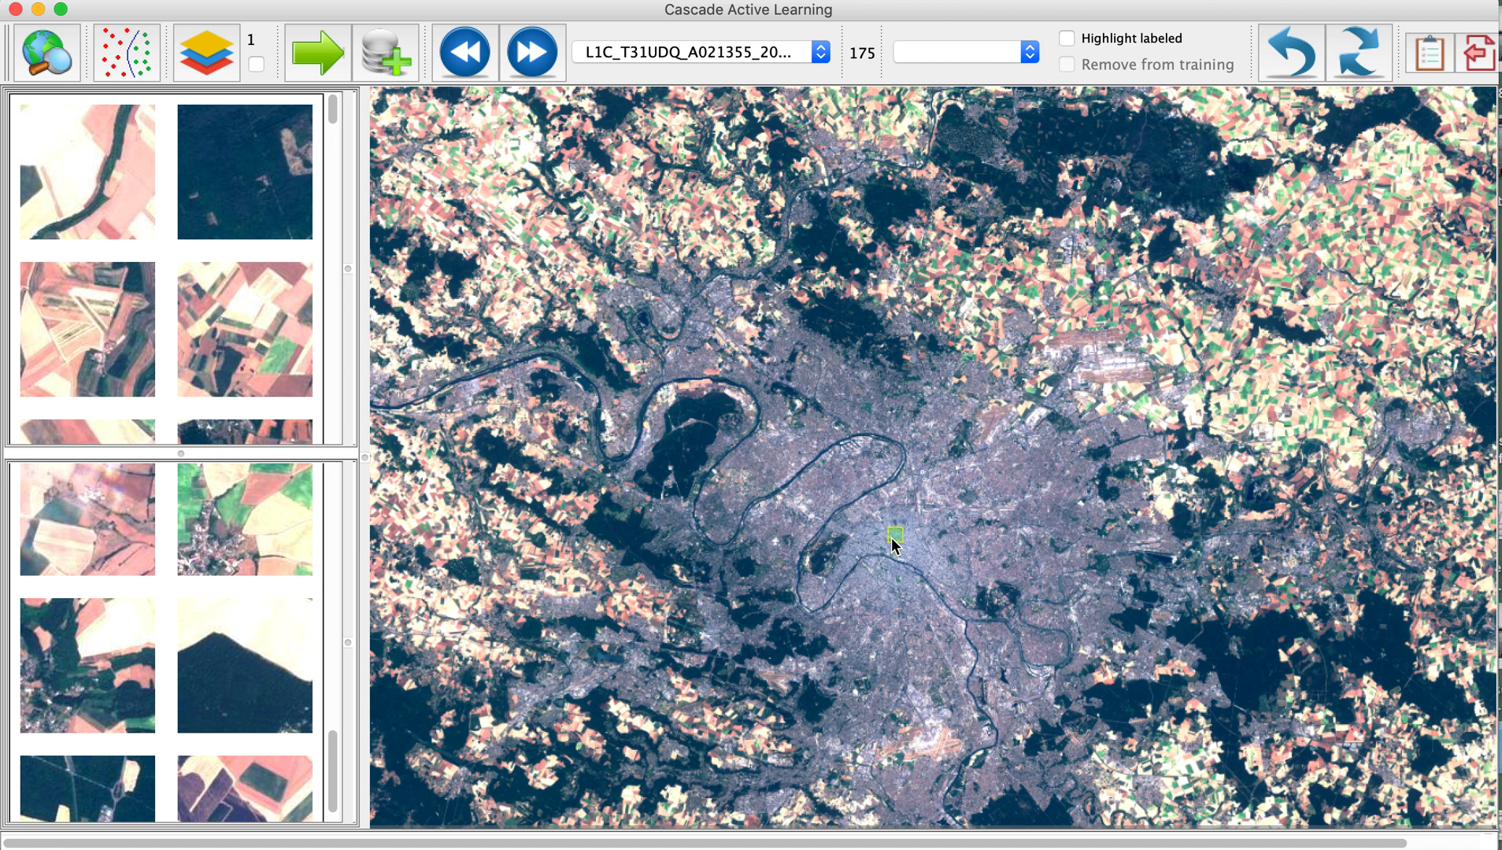
pyautogui.click(875, 580)
# Mark two suburban patches and one forest patch as negative examples and train the classifier for the dense city class.
pyautogui.click(1006, 480)
pyautogui.rightClick(850, 415)
pyautogui.click(1044, 148)
pyautogui.rightClick(1044, 148)
pyautogui.rightClick(999, 475)
pyautogui.click(115, 54)
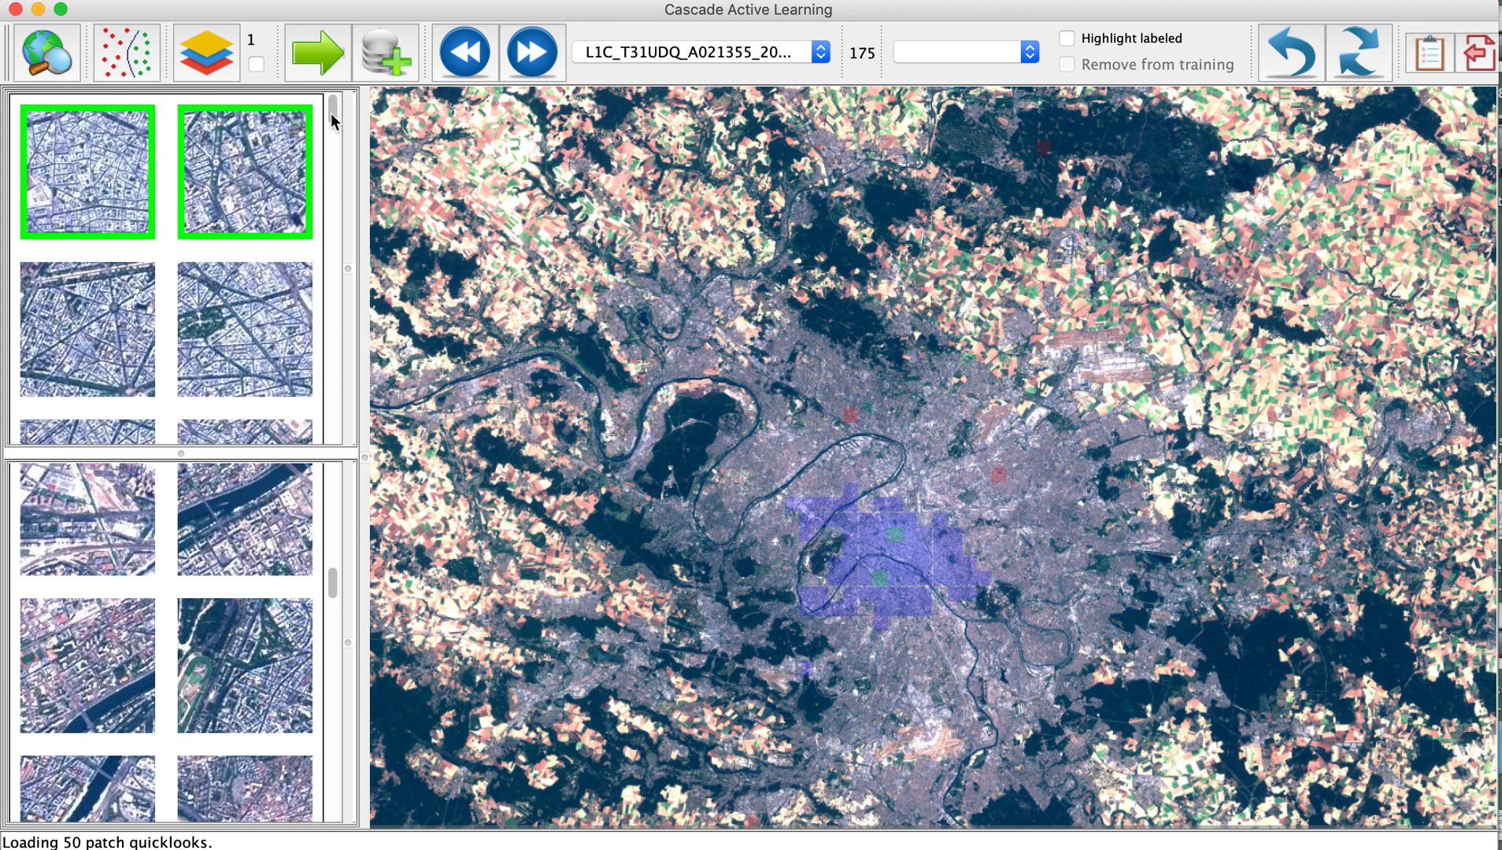
# Look through the patches retrieved for the dense city class.
pyautogui.moveTo(332, 112); pyautogui.dragTo(334, 178)
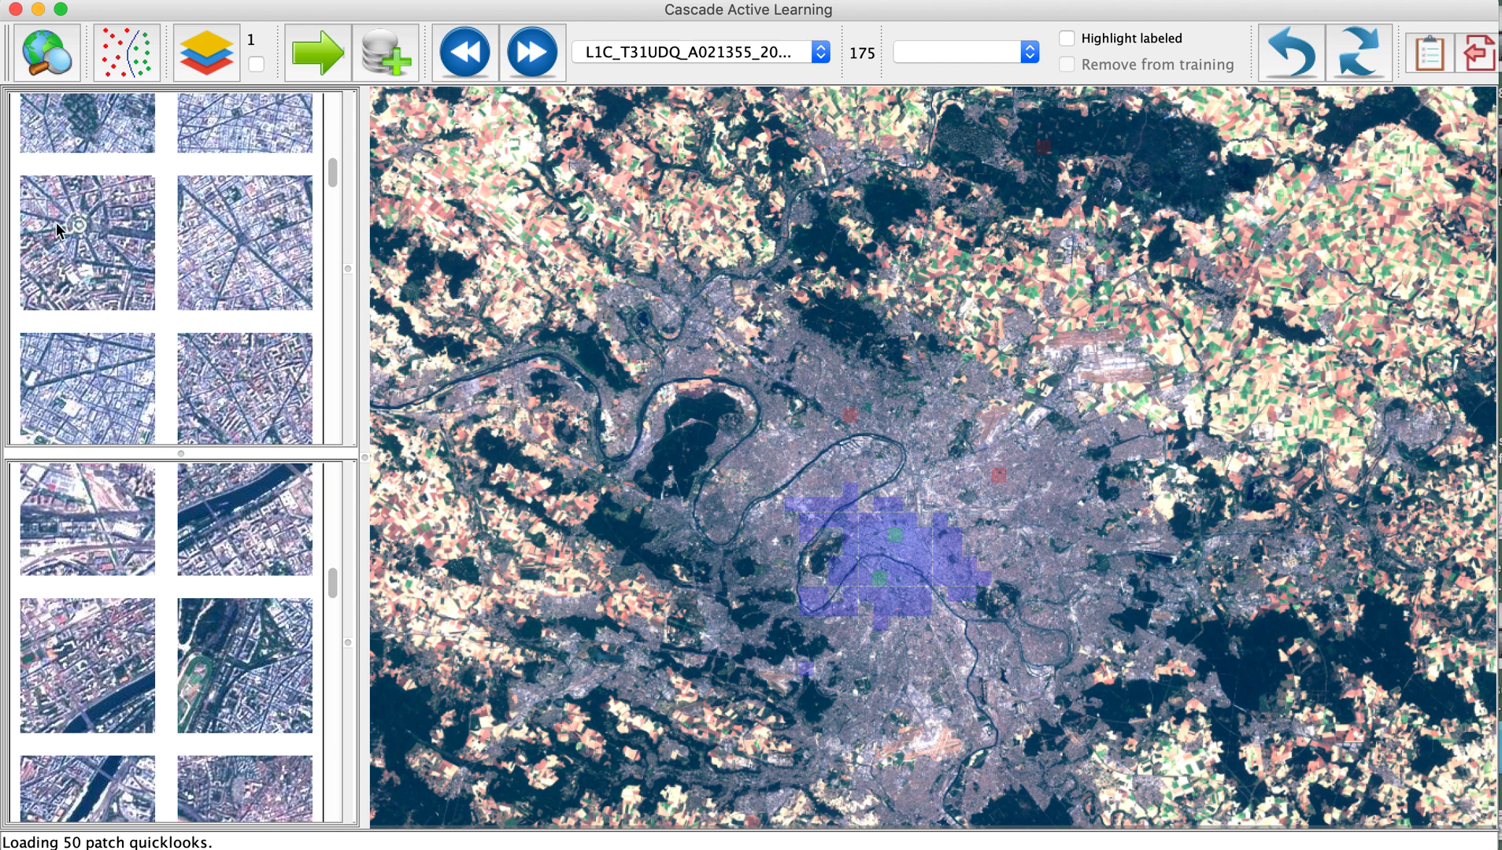
pyautogui.moveTo(333, 176); pyautogui.dragTo(342, 325)
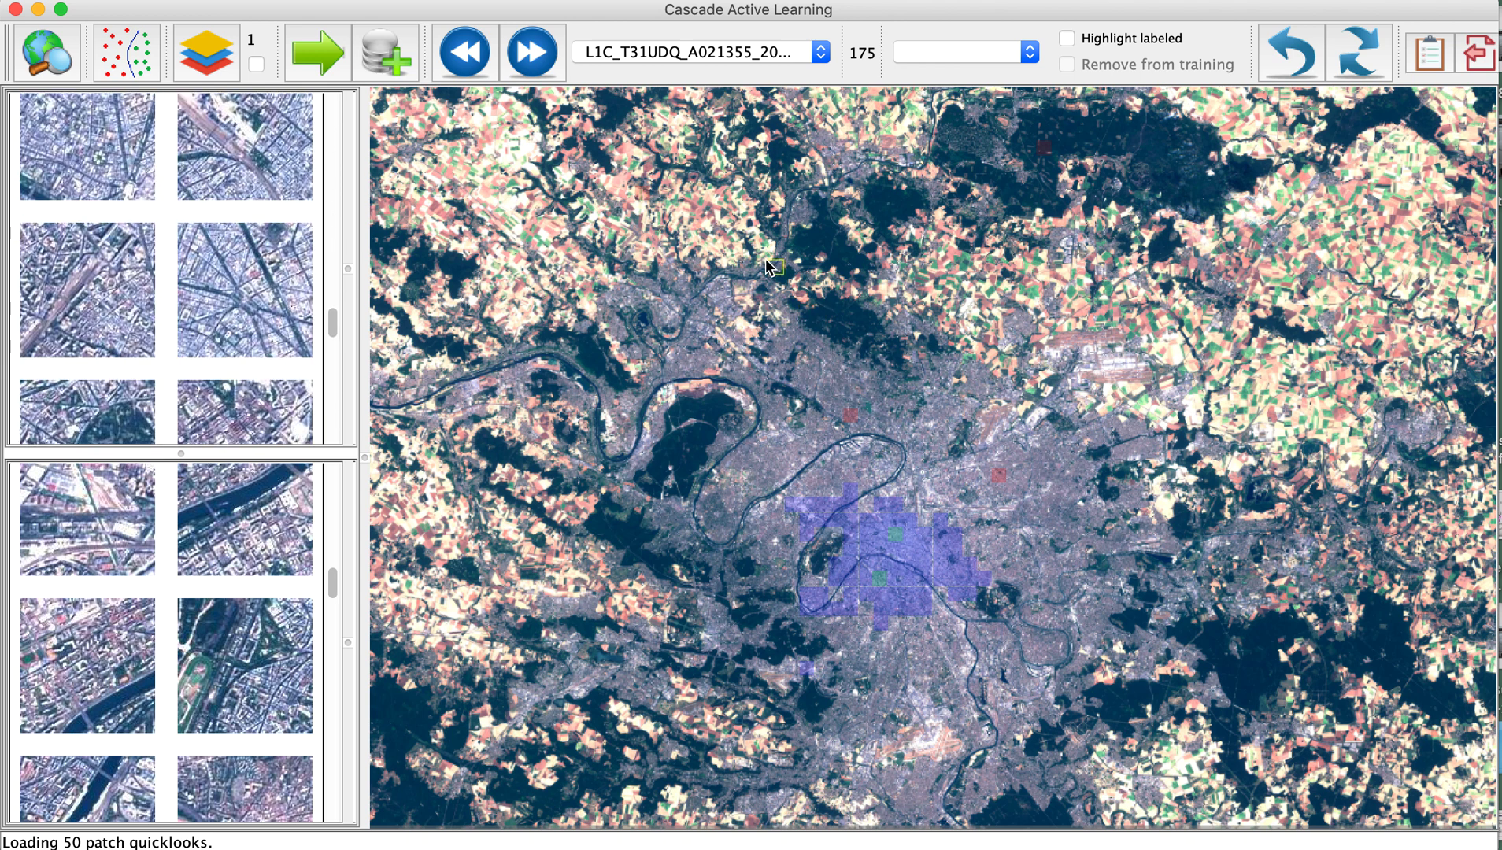
pyautogui.moveTo(713, 236); pyautogui.dragTo(645, 277)
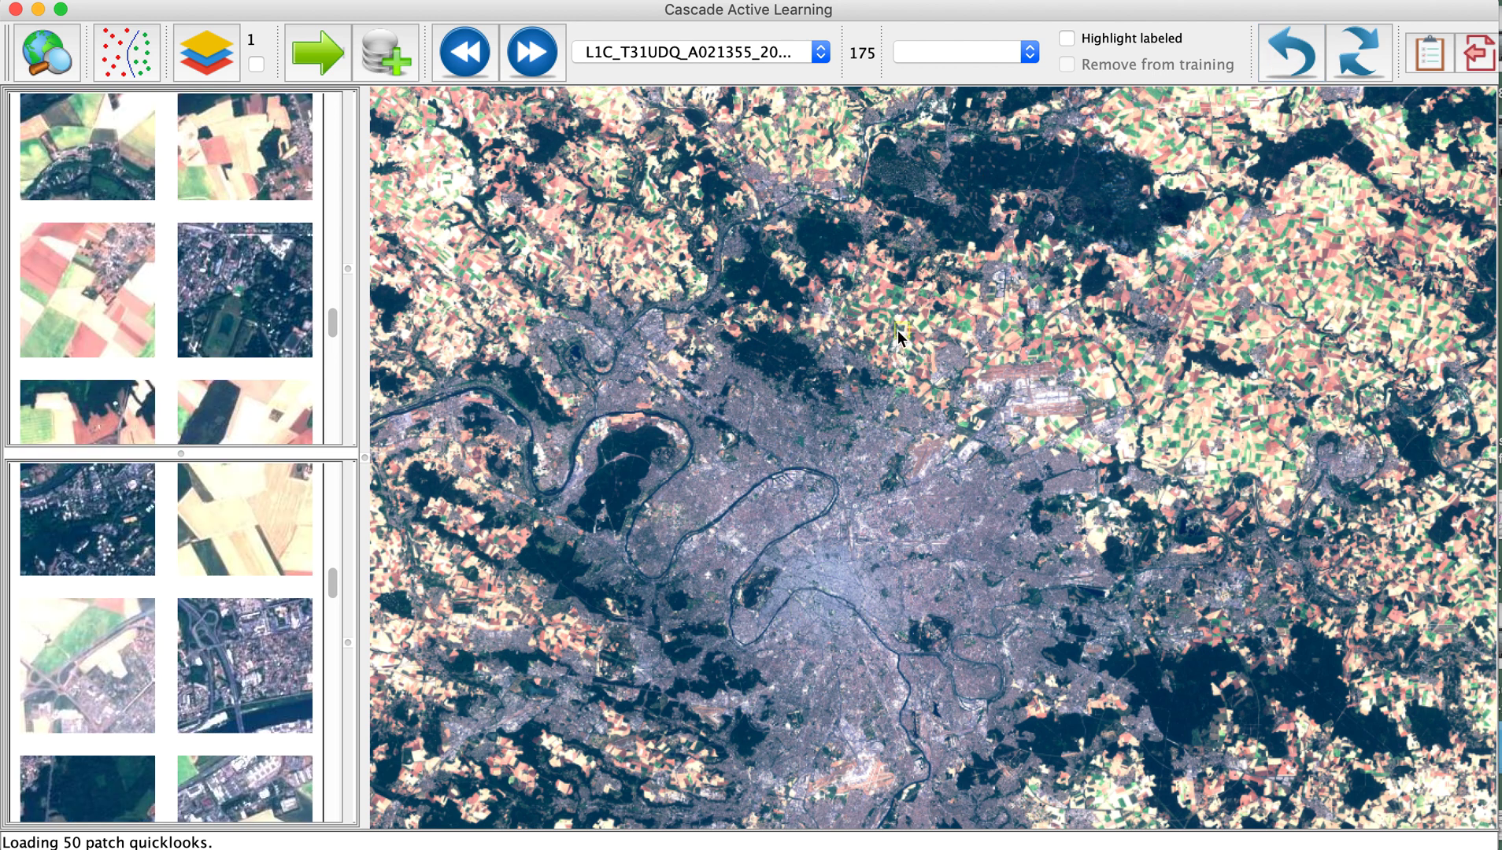
# Train the classifier on forest, using two forest patches as positive examples and urban patches as negative examples.
pyautogui.click(1018, 166)
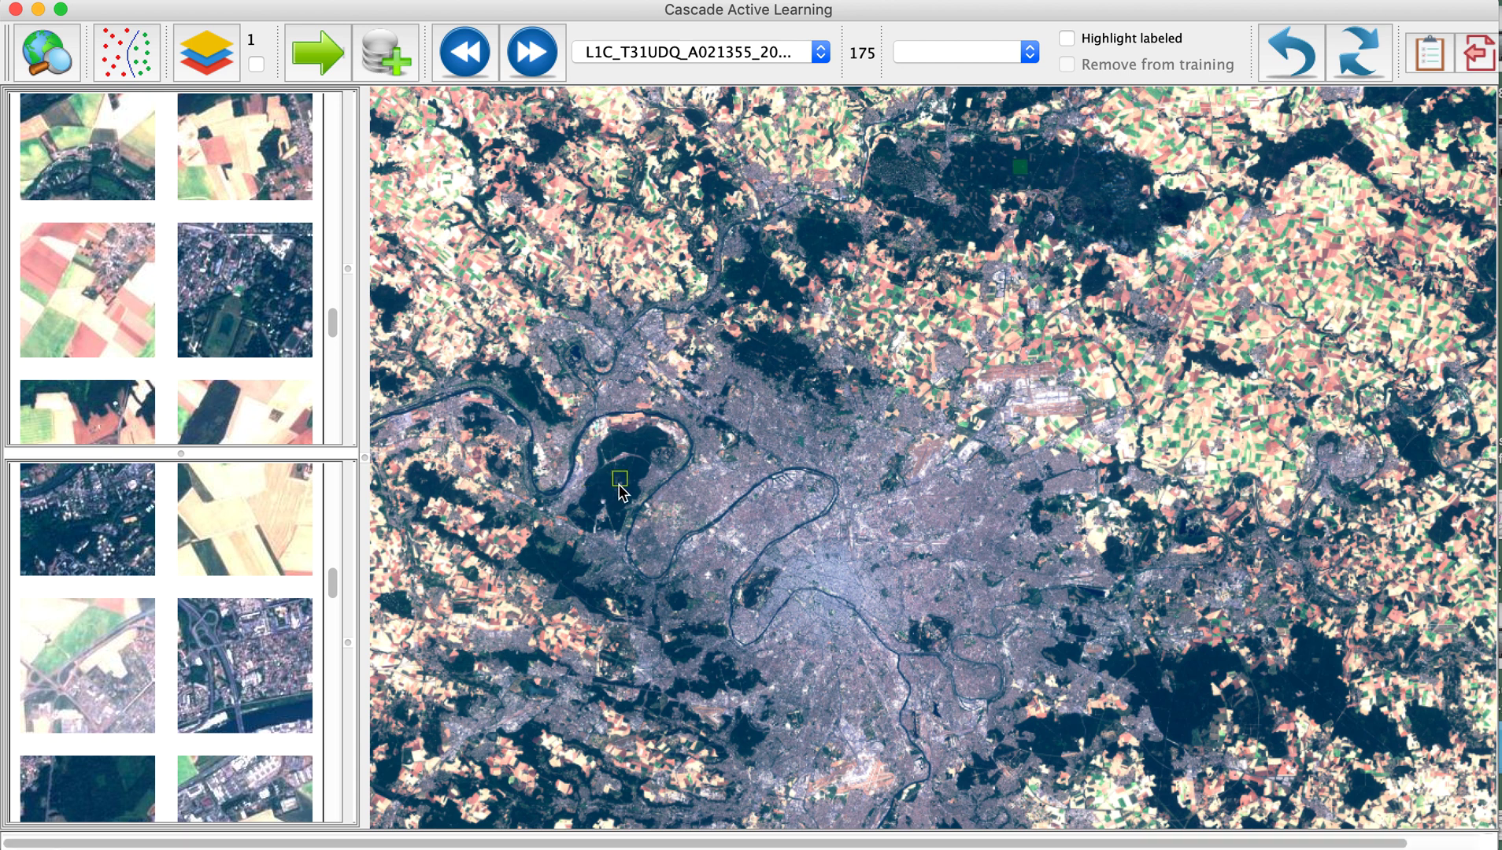
pyautogui.click(620, 485)
pyautogui.rightClick(933, 518)
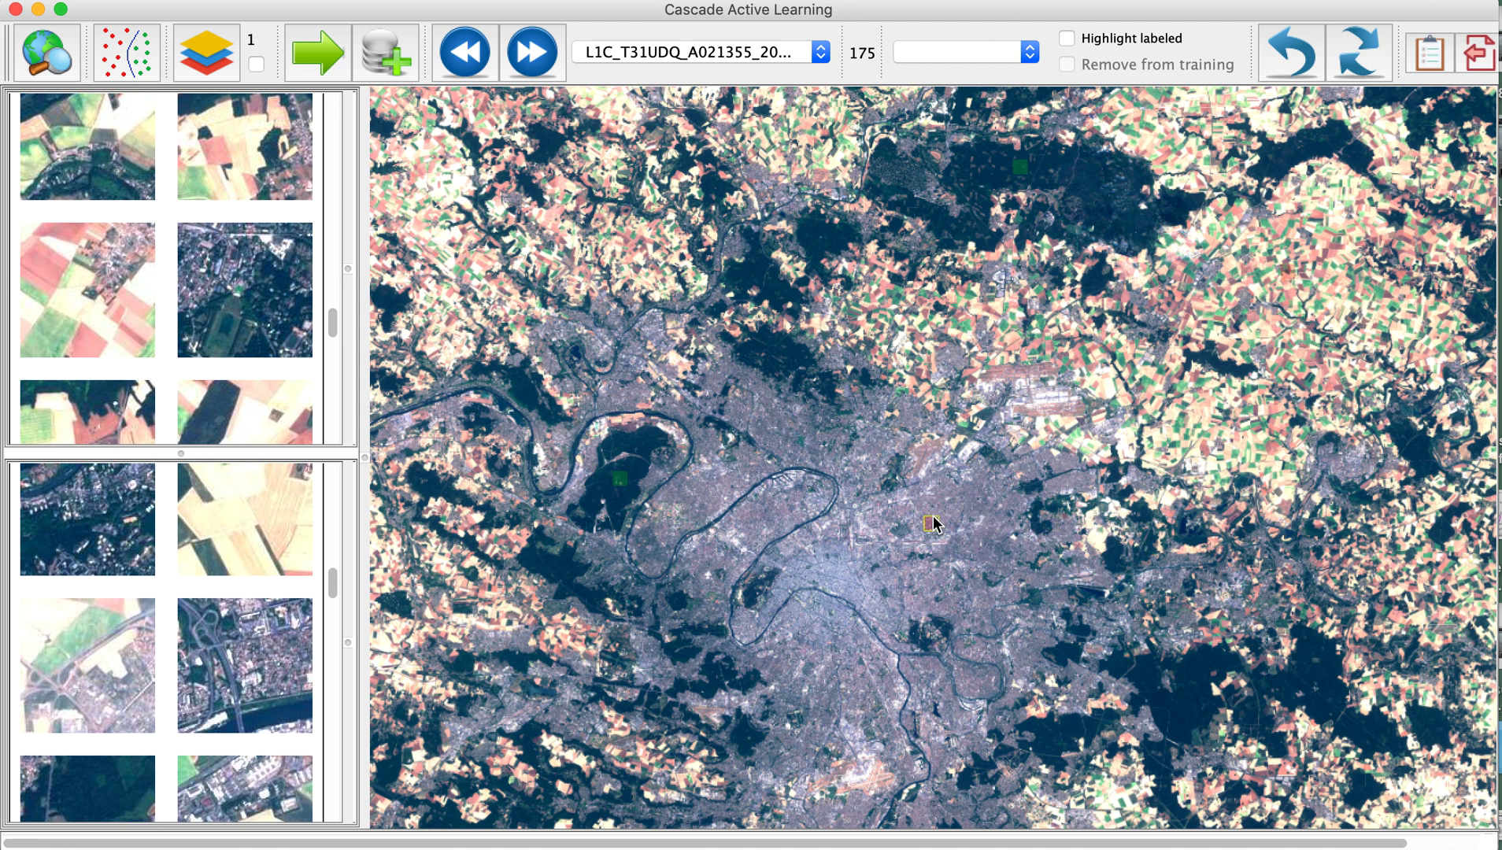
pyautogui.rightClick(827, 572)
pyautogui.click(422, 189)
pyautogui.click(122, 60)
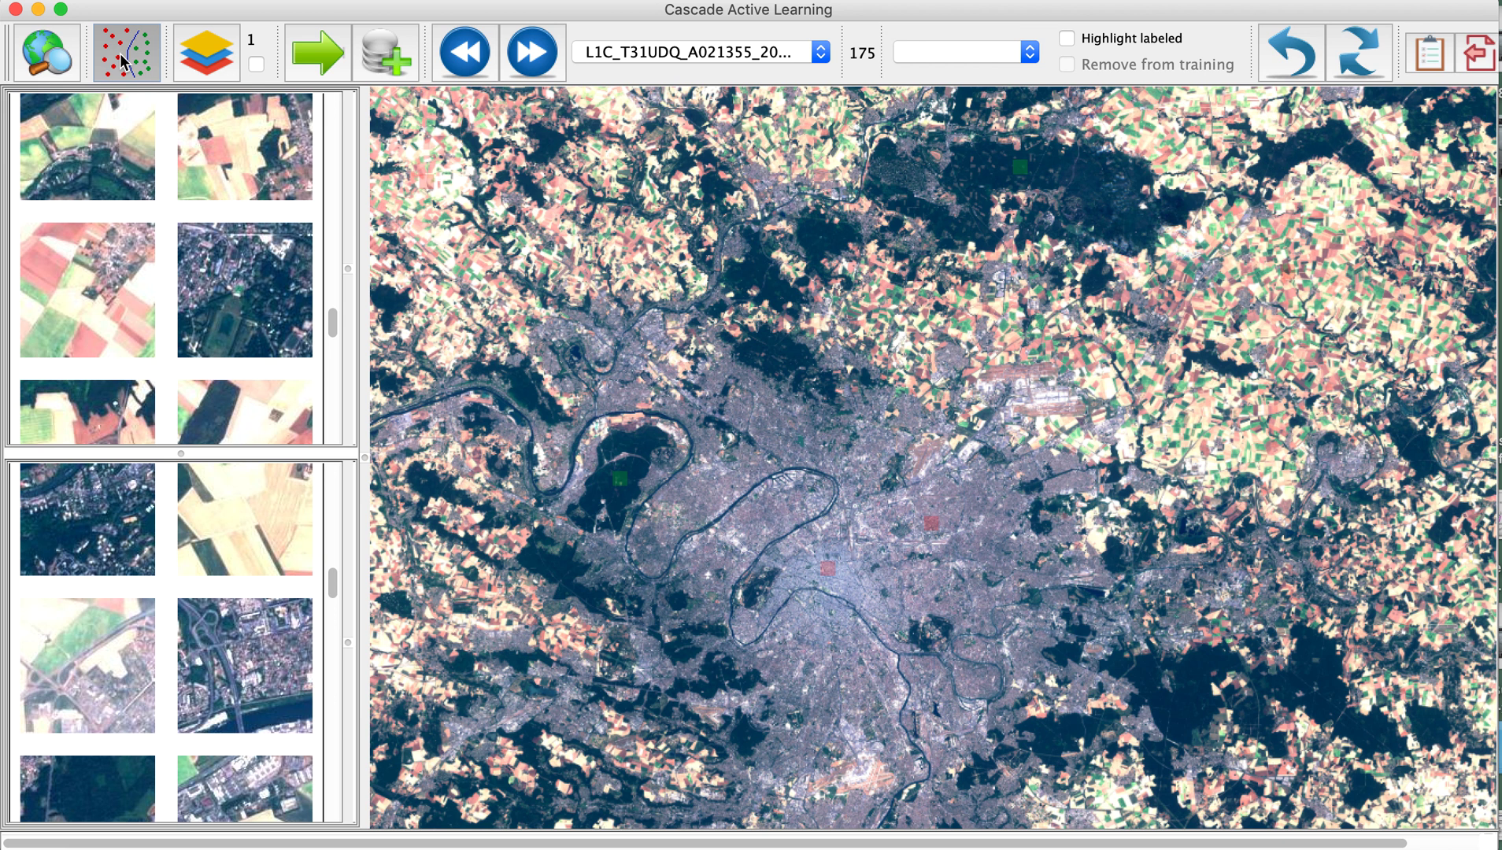
pyautogui.click(122, 60)
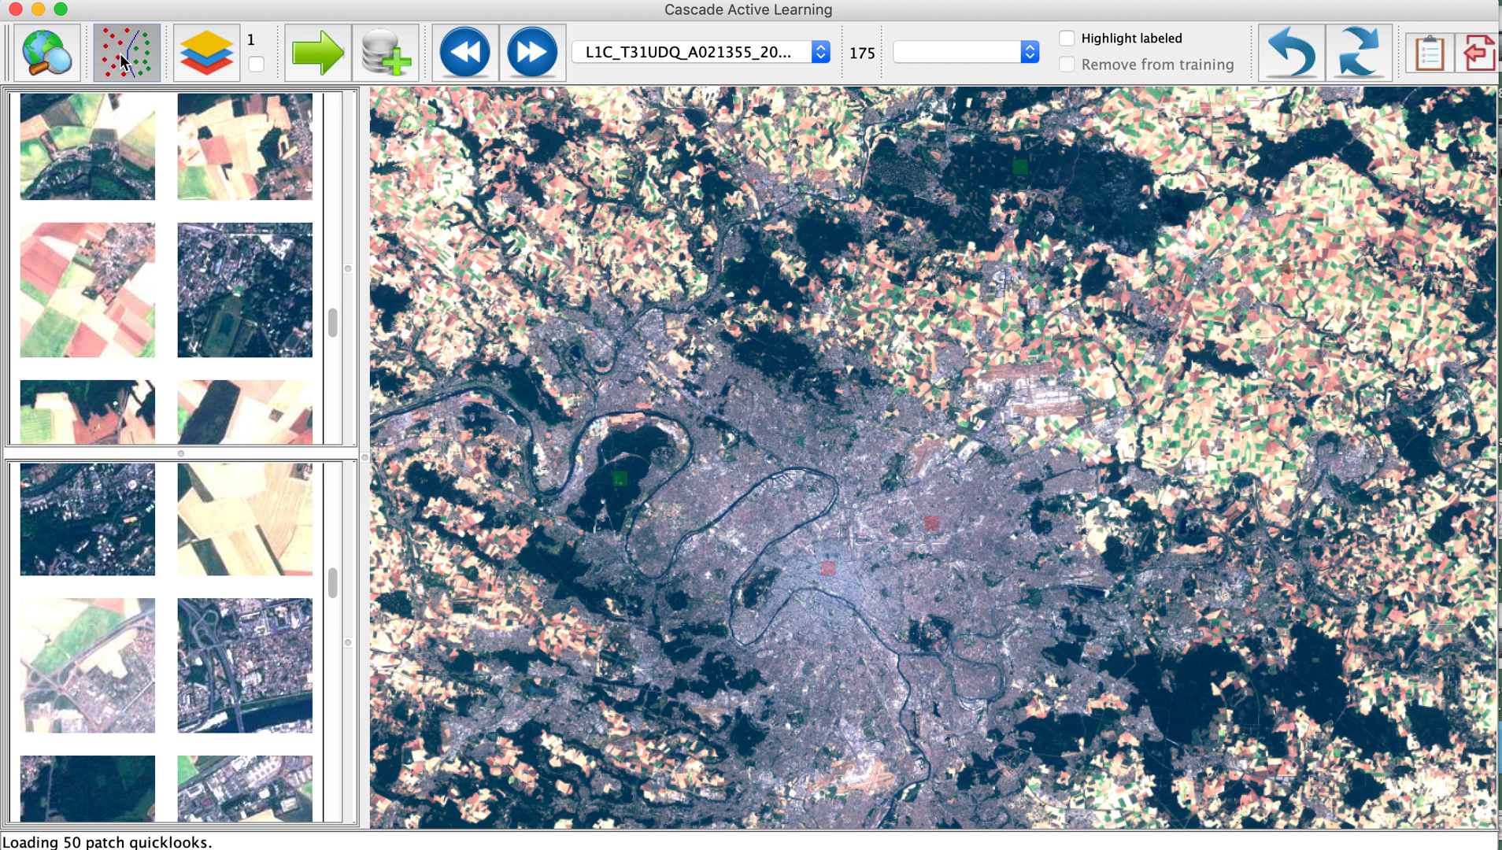
# Examine the retrieved forest patches and the areas classified as forest across the scene.
pyautogui.moveTo(330, 324); pyautogui.dragTo(326, 240)
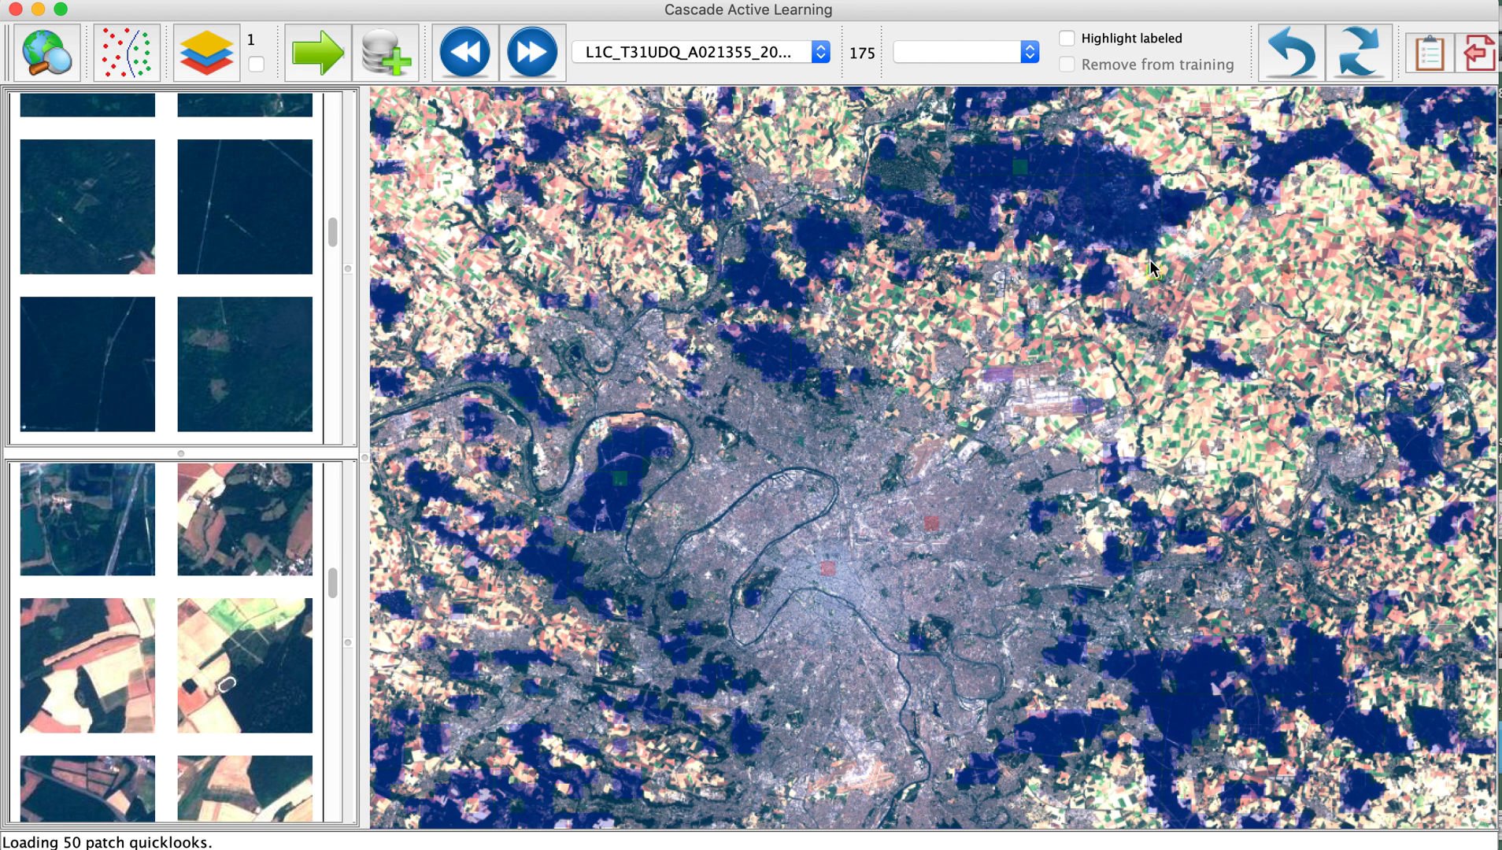
pyautogui.moveTo(879, 285); pyautogui.dragTo(906, 619)
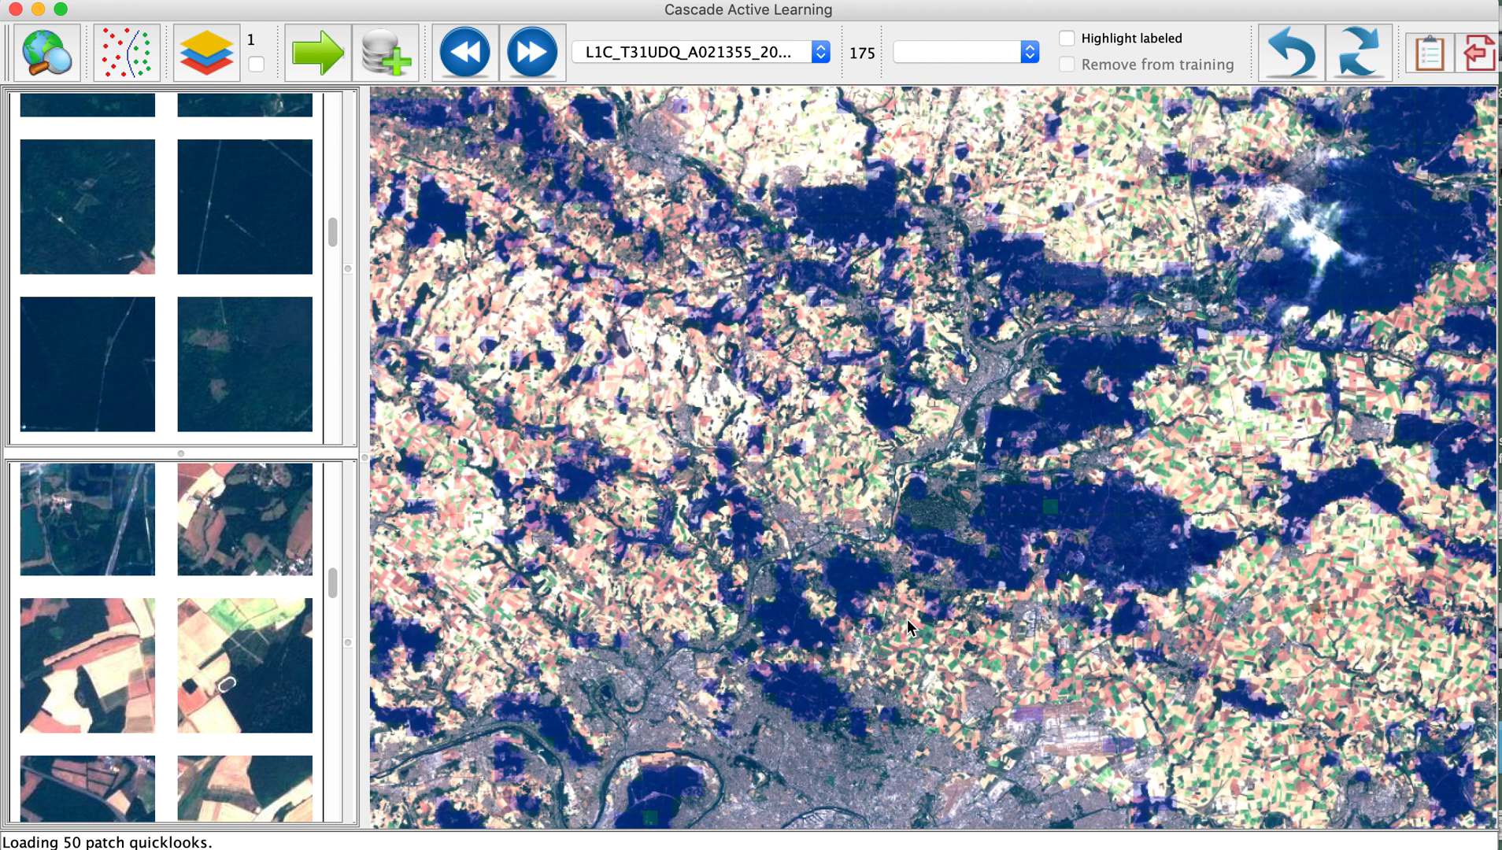
pyautogui.scroll(-8, 854, 533)
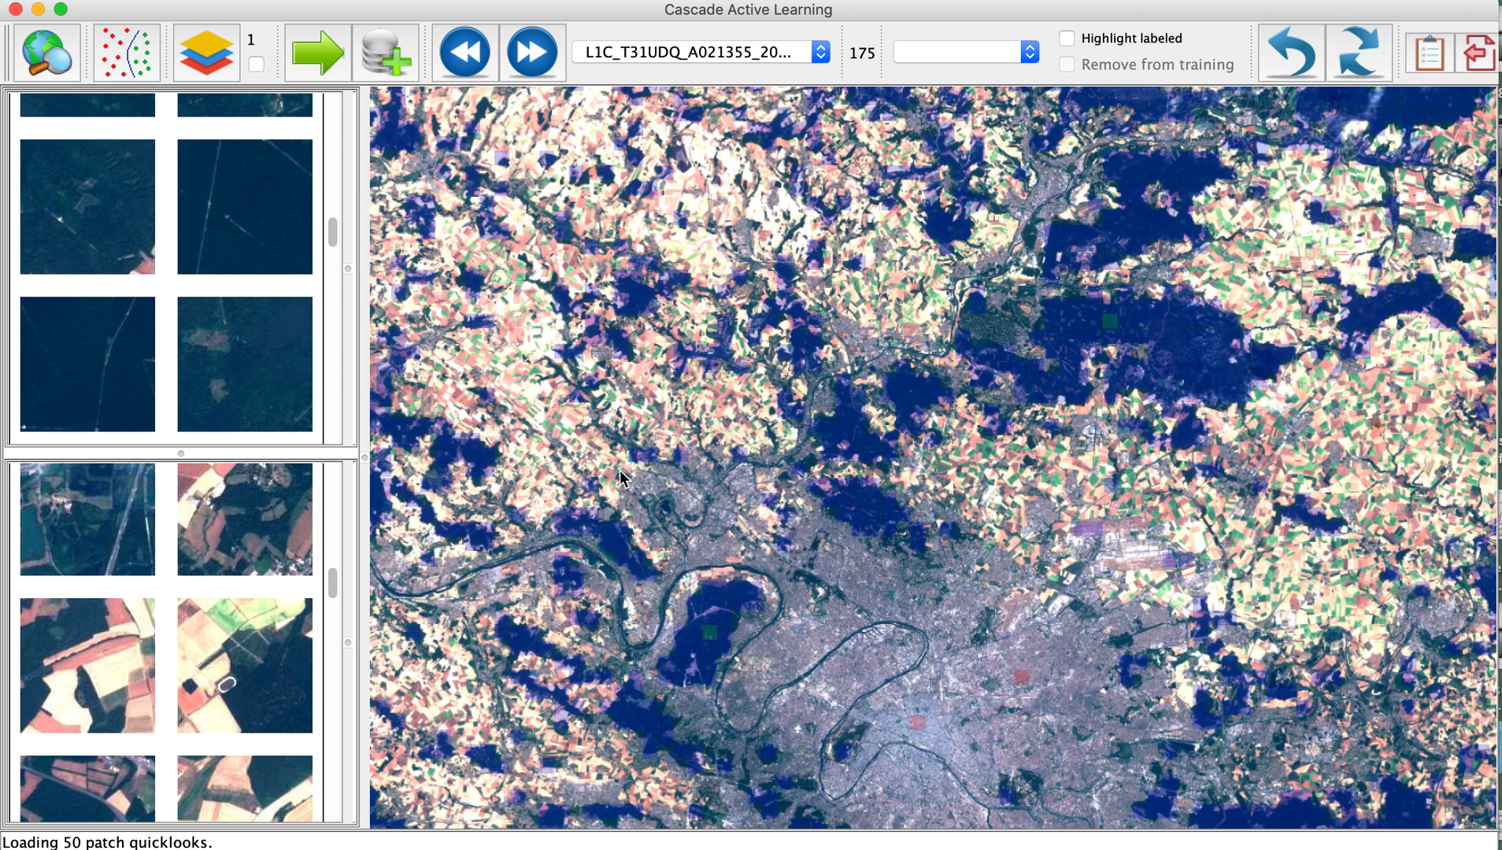
pyautogui.moveTo(803, 637); pyautogui.dragTo(847, 477)
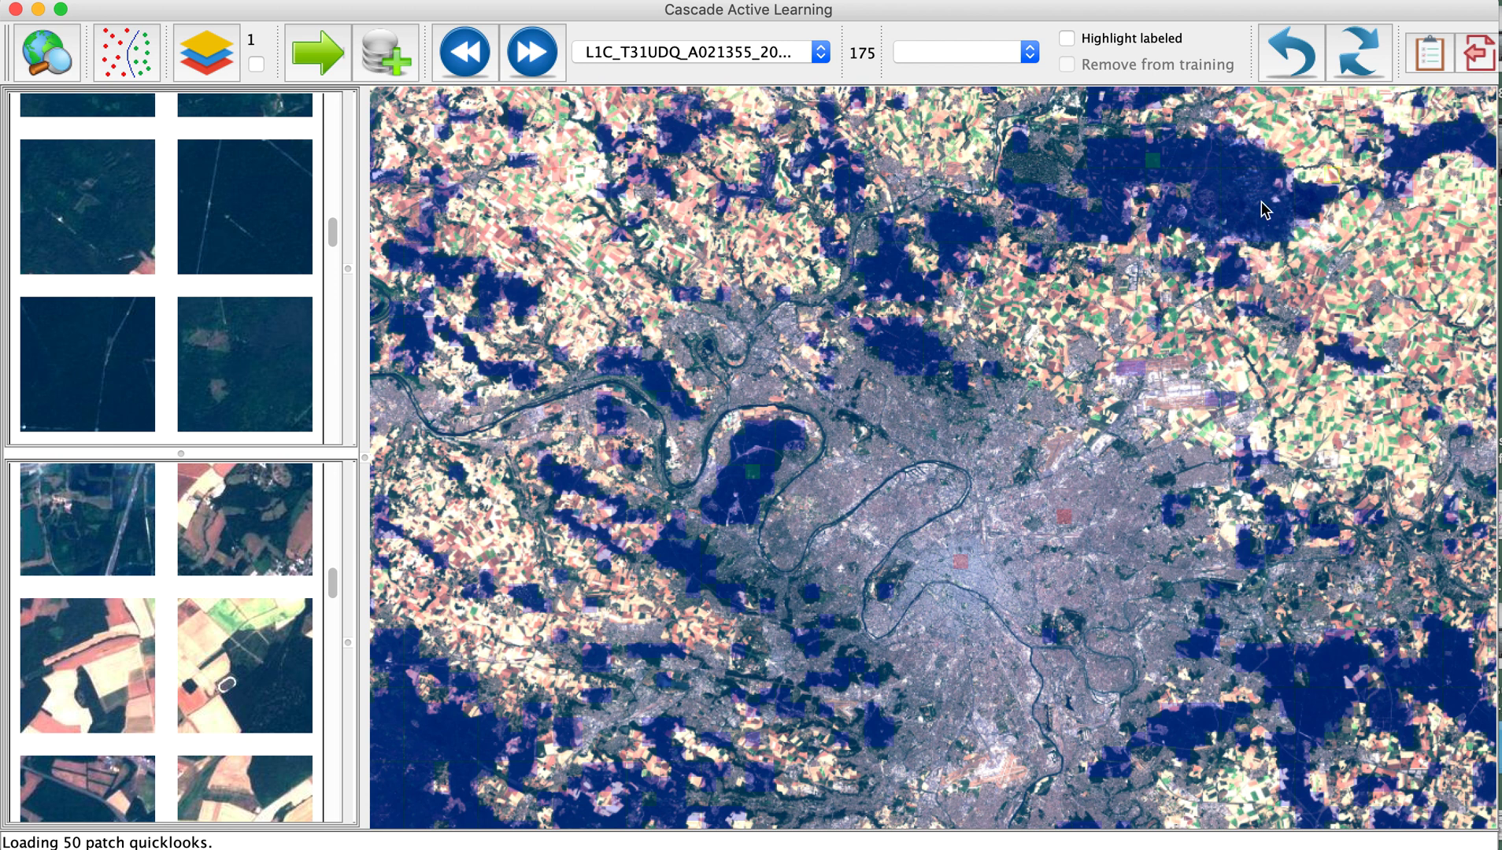
# Restart the labelling and train a built-up class with urban patches as positive and forest and field patches as negative examples.
pyautogui.click(1297, 62)
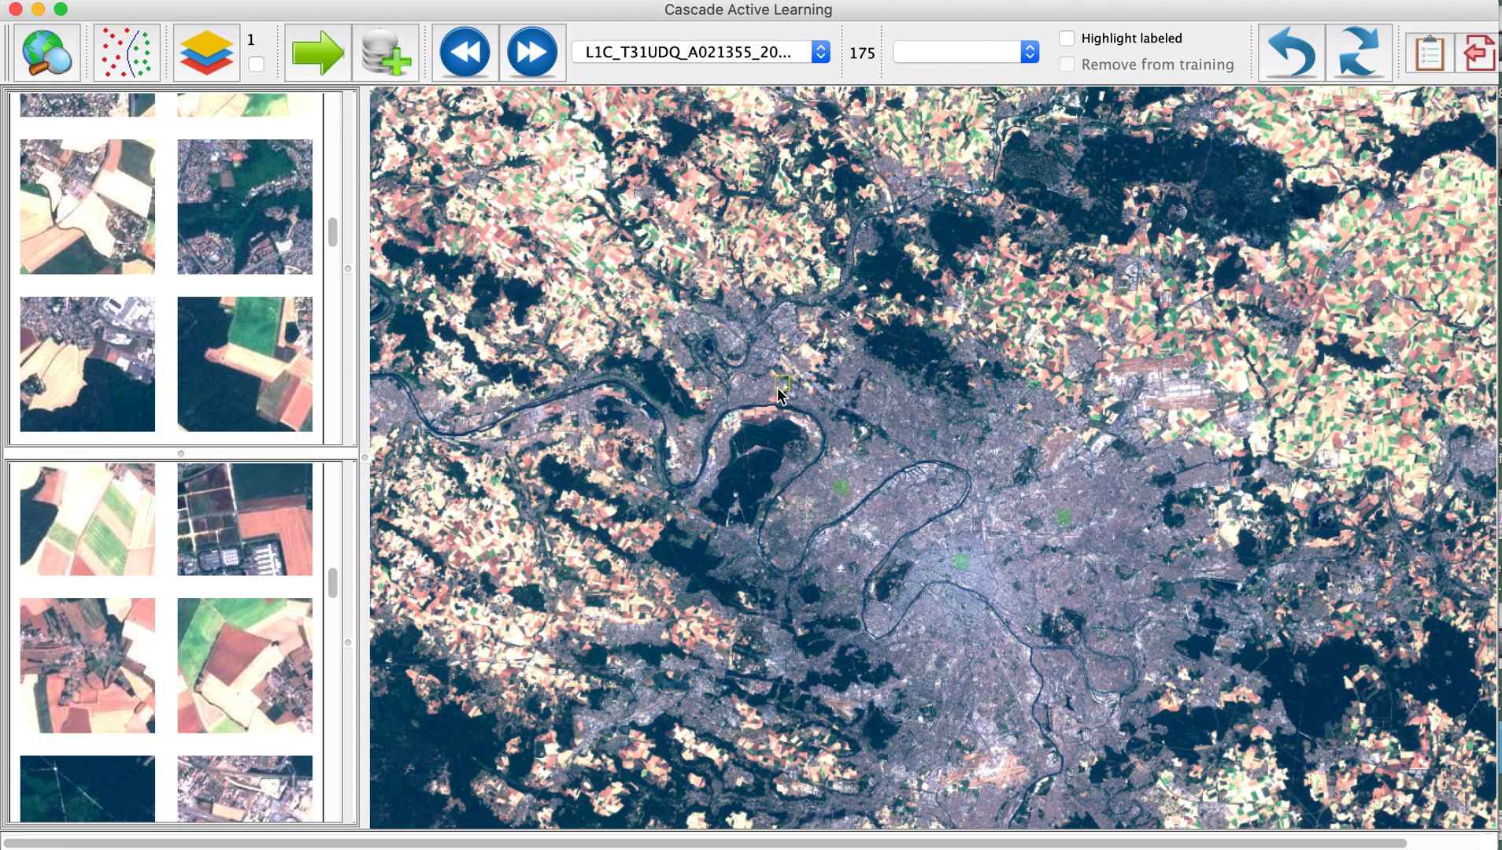
pyautogui.click(1146, 156)
pyautogui.click(484, 209)
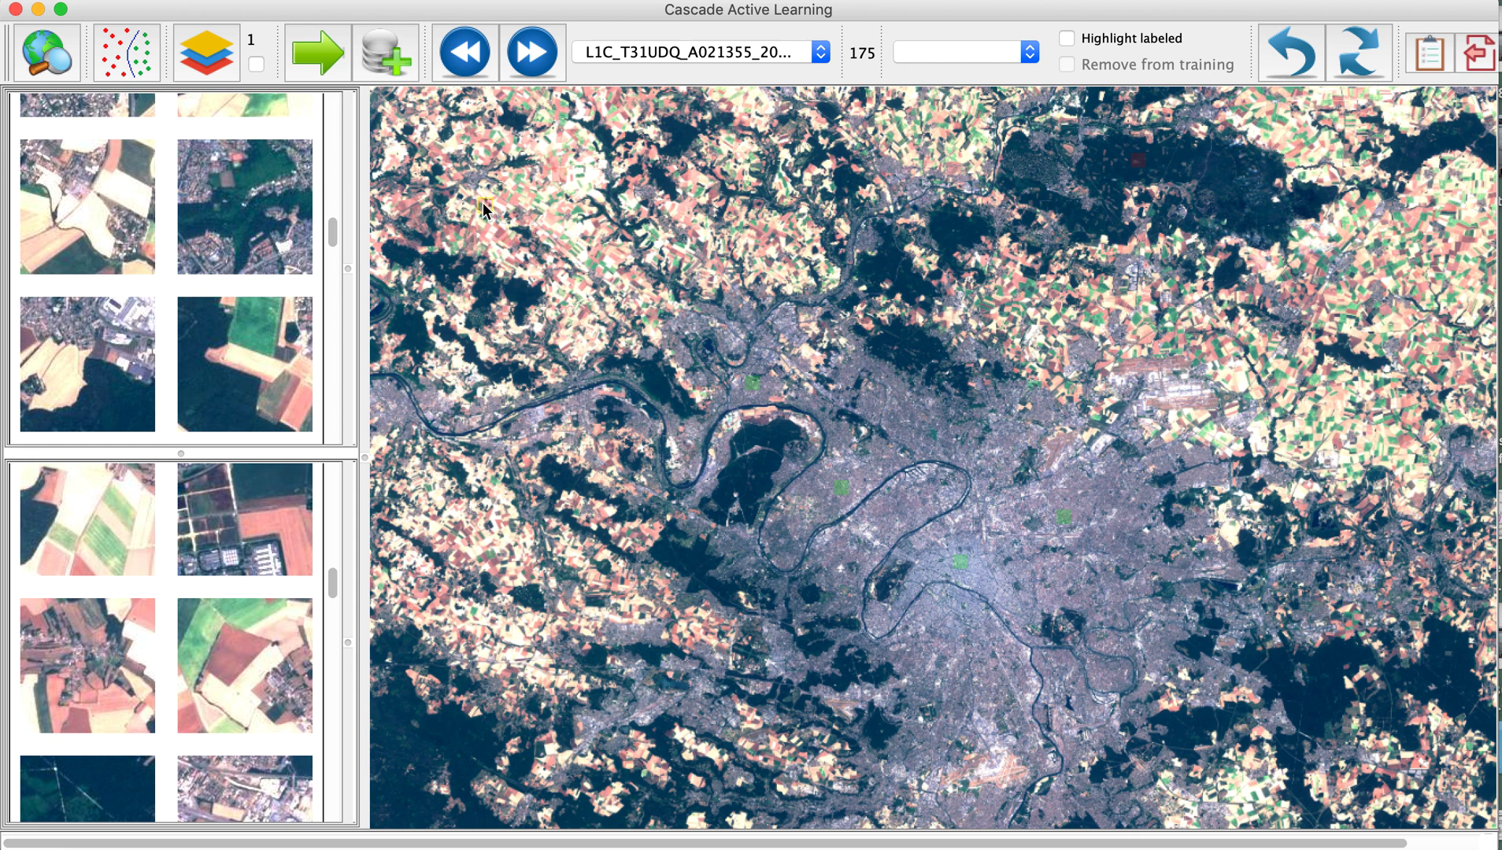
pyautogui.click(414, 756)
pyautogui.click(413, 756)
pyautogui.click(135, 60)
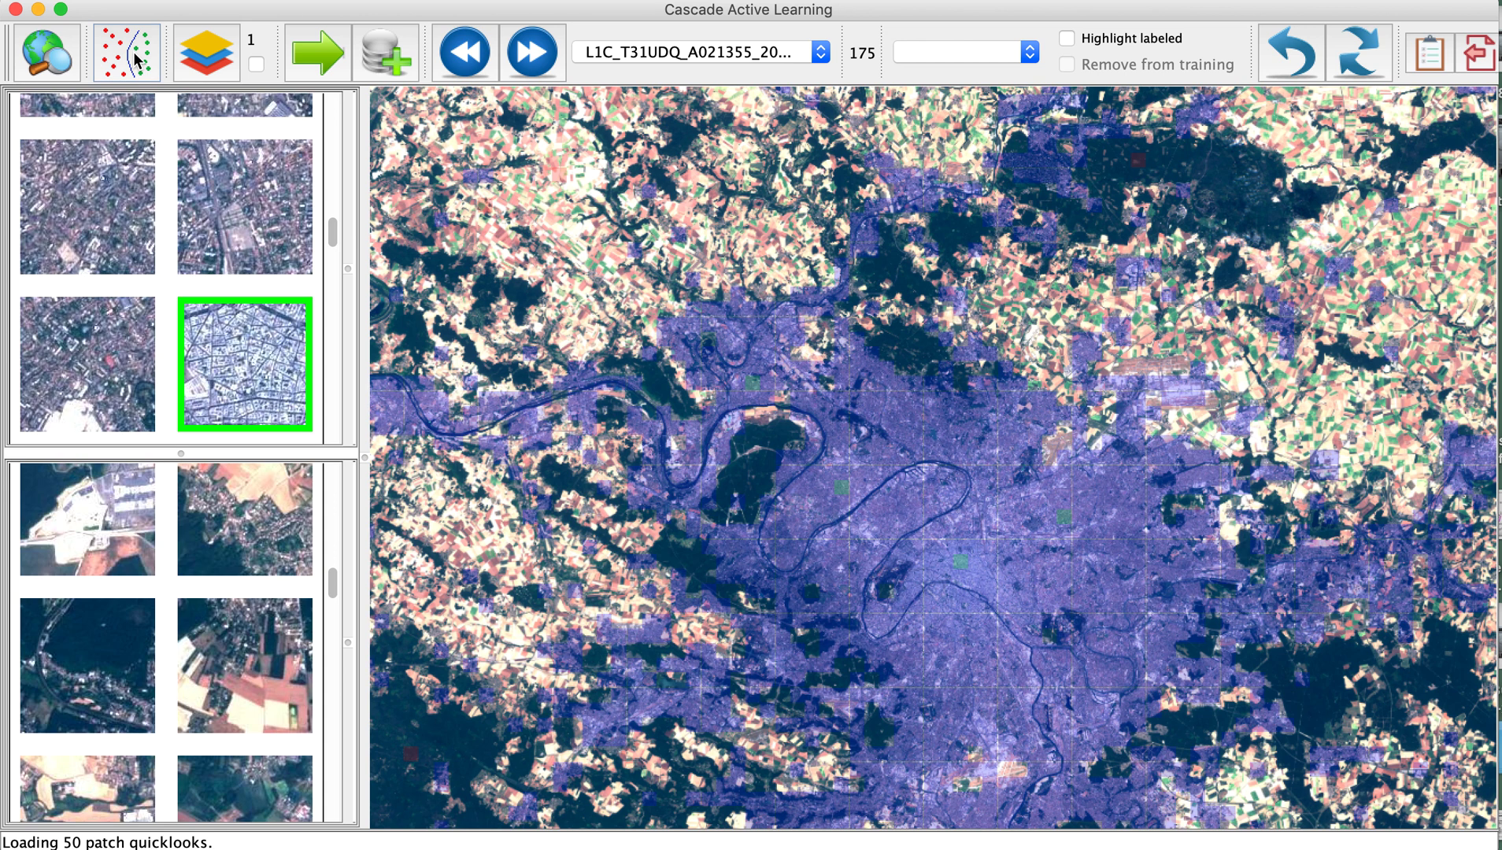
# Advance the built-up class to cascade level 2 and look through its smaller patches.
pyautogui.moveTo(811, 303)
pyautogui.mouseDown()
pyautogui.moveTo(740, 640)
pyautogui.moveTo(833, 287)
pyautogui.mouseUp()
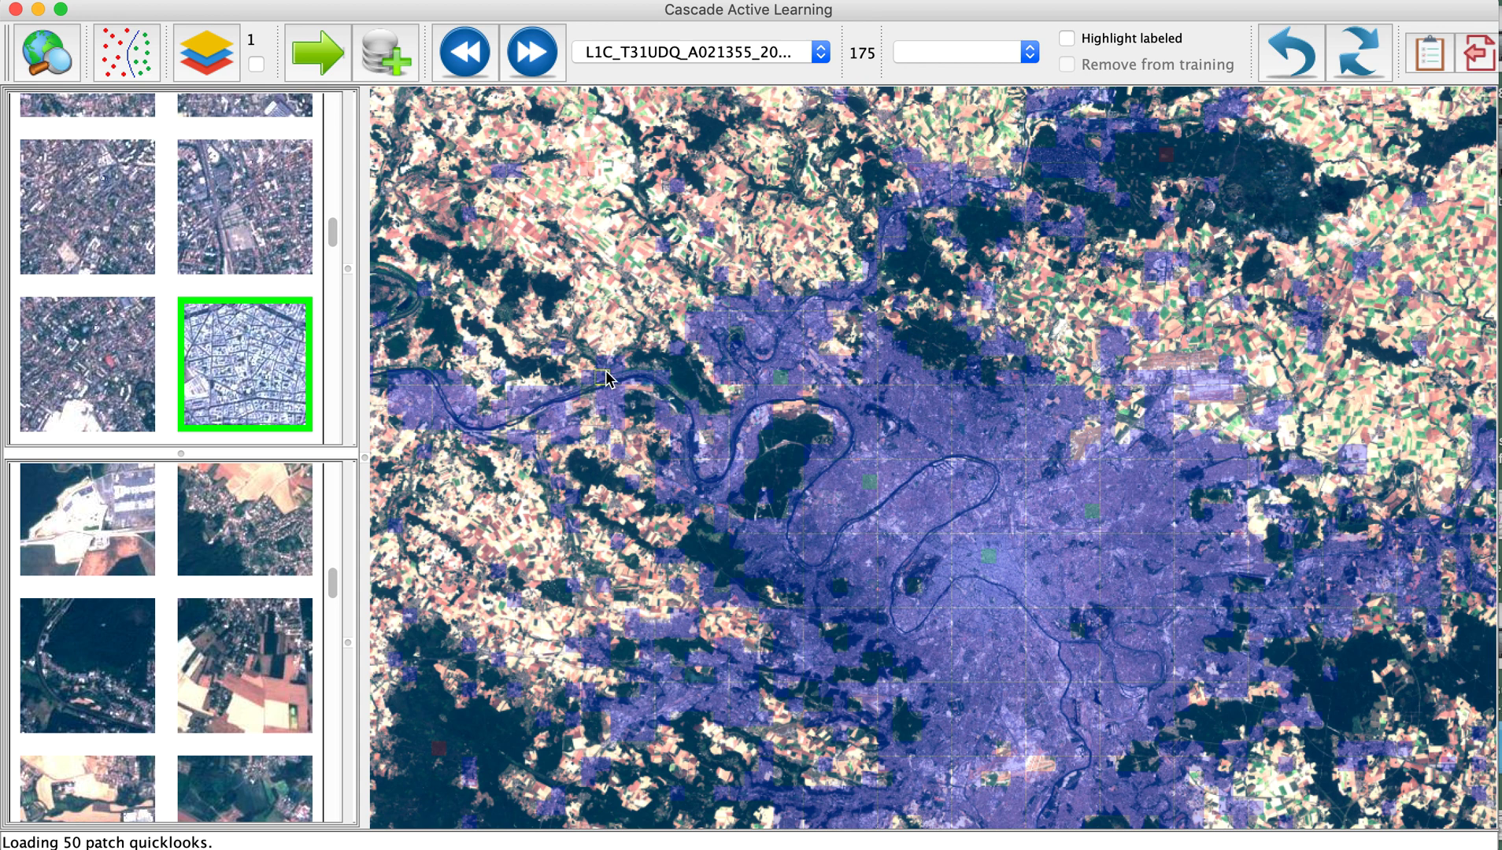
pyautogui.click(211, 57)
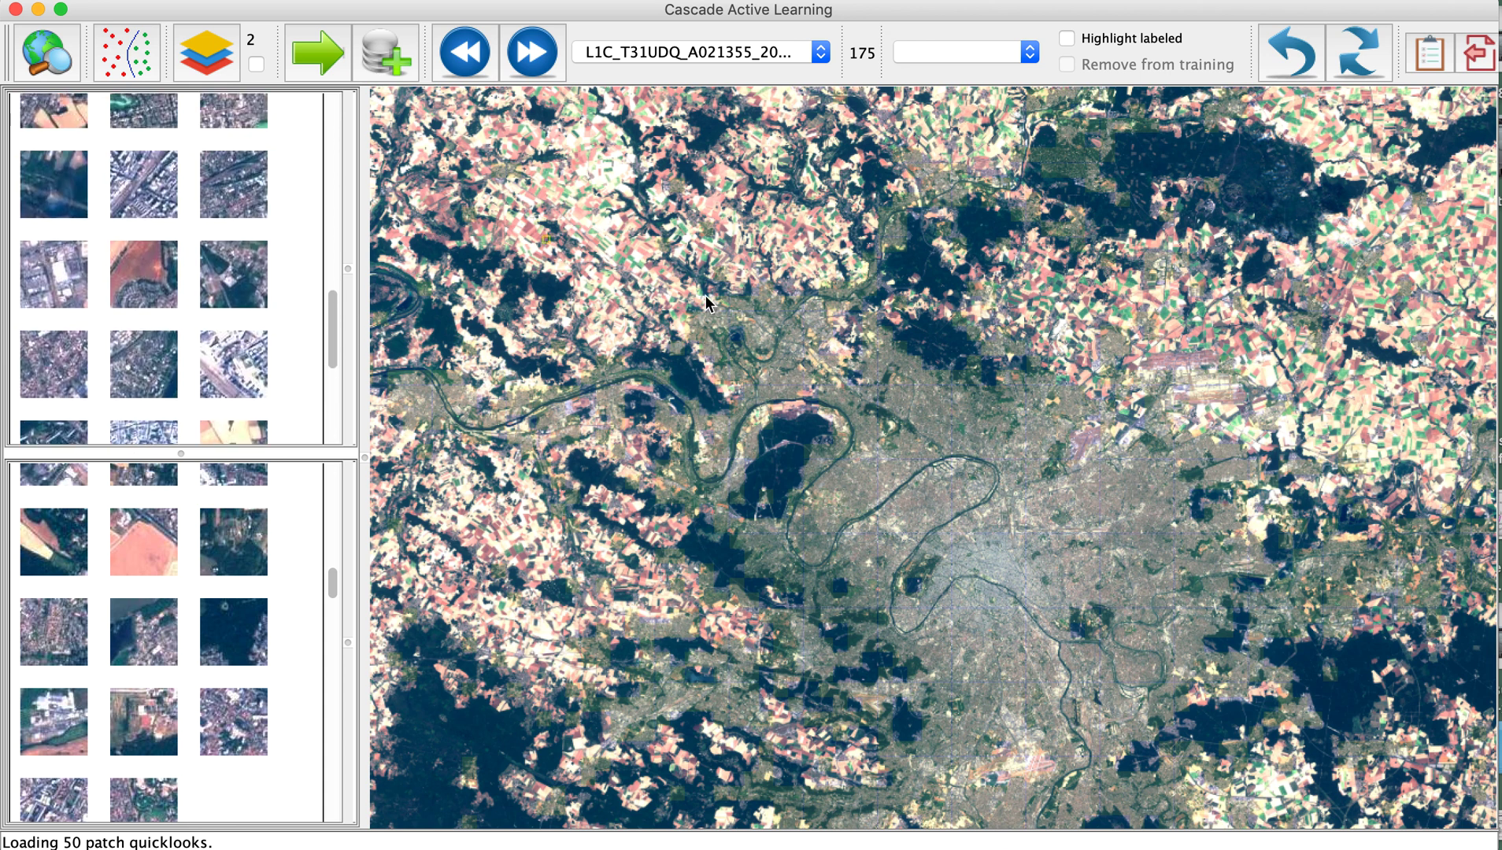
pyautogui.scroll(3, 329, 328)
pyautogui.scroll(5, 330, 263)
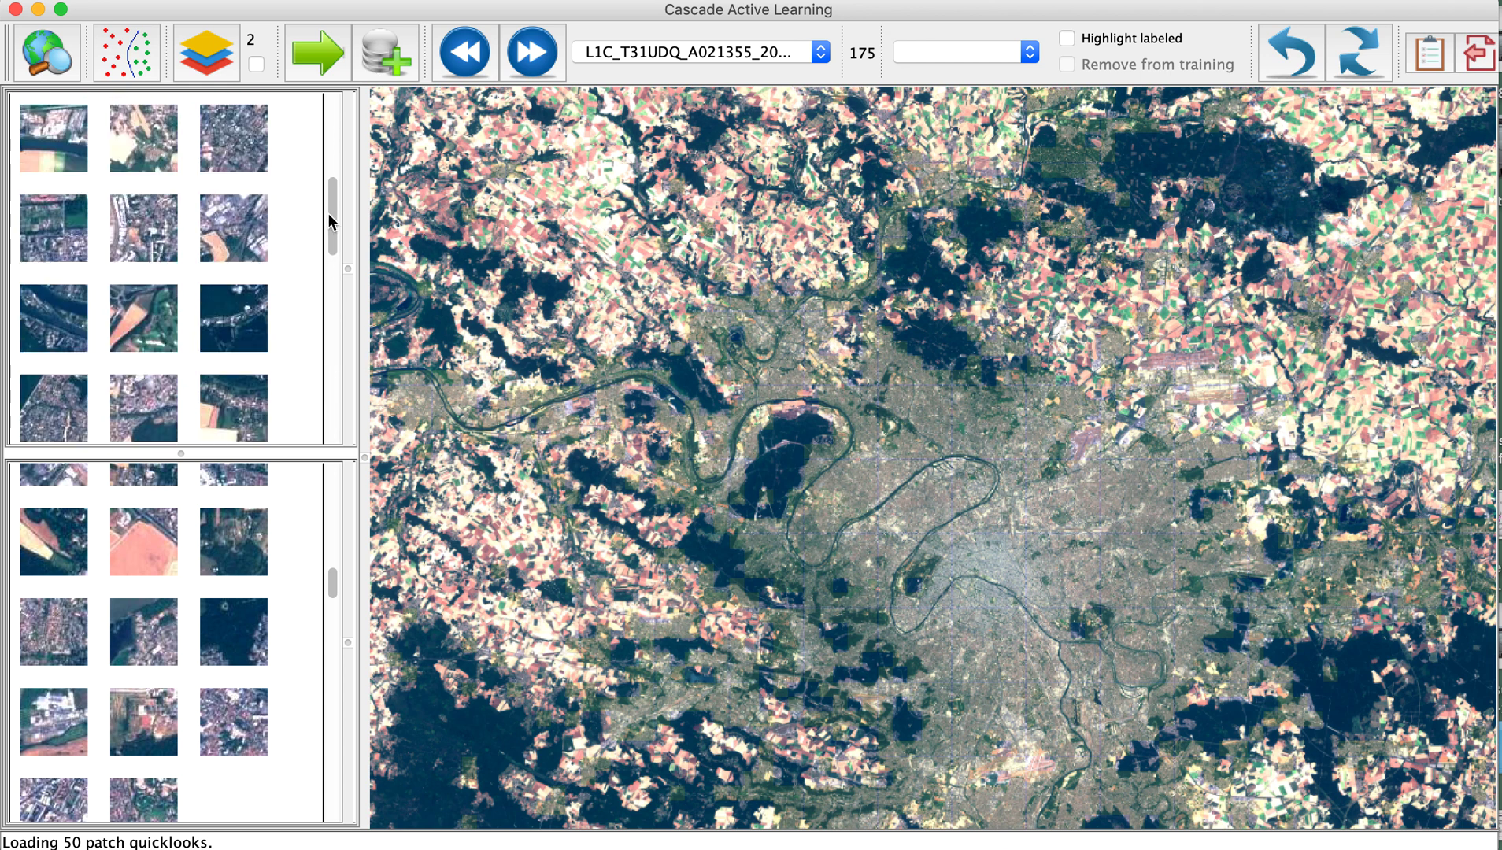
pyautogui.moveTo(326, 203); pyautogui.dragTo(327, 169)
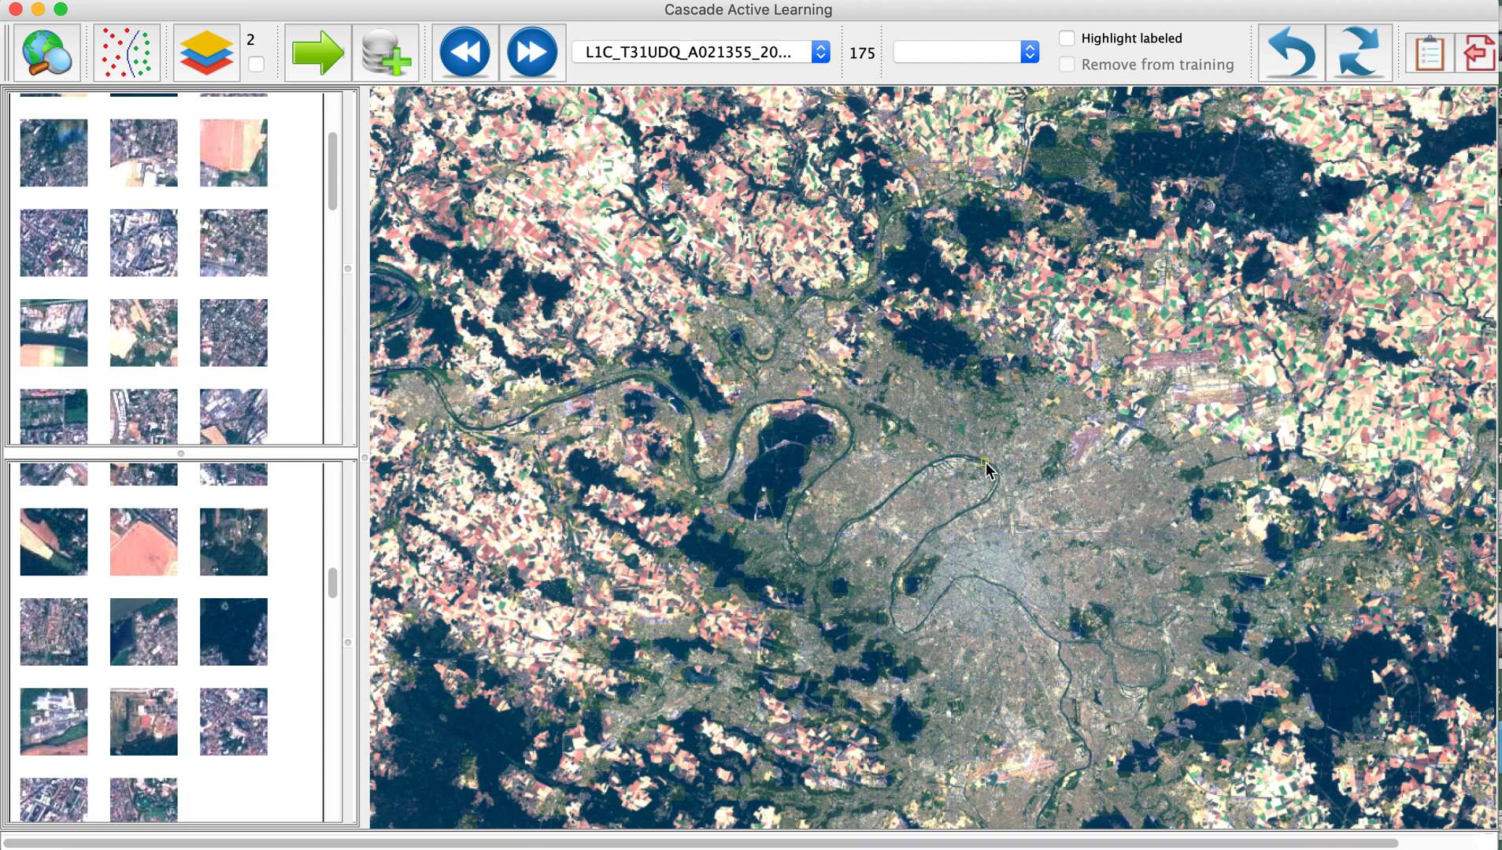
# Train the level 2 classifier on the river, using river patches as positive and urban patches as negative examples.
pyautogui.click(878, 469)
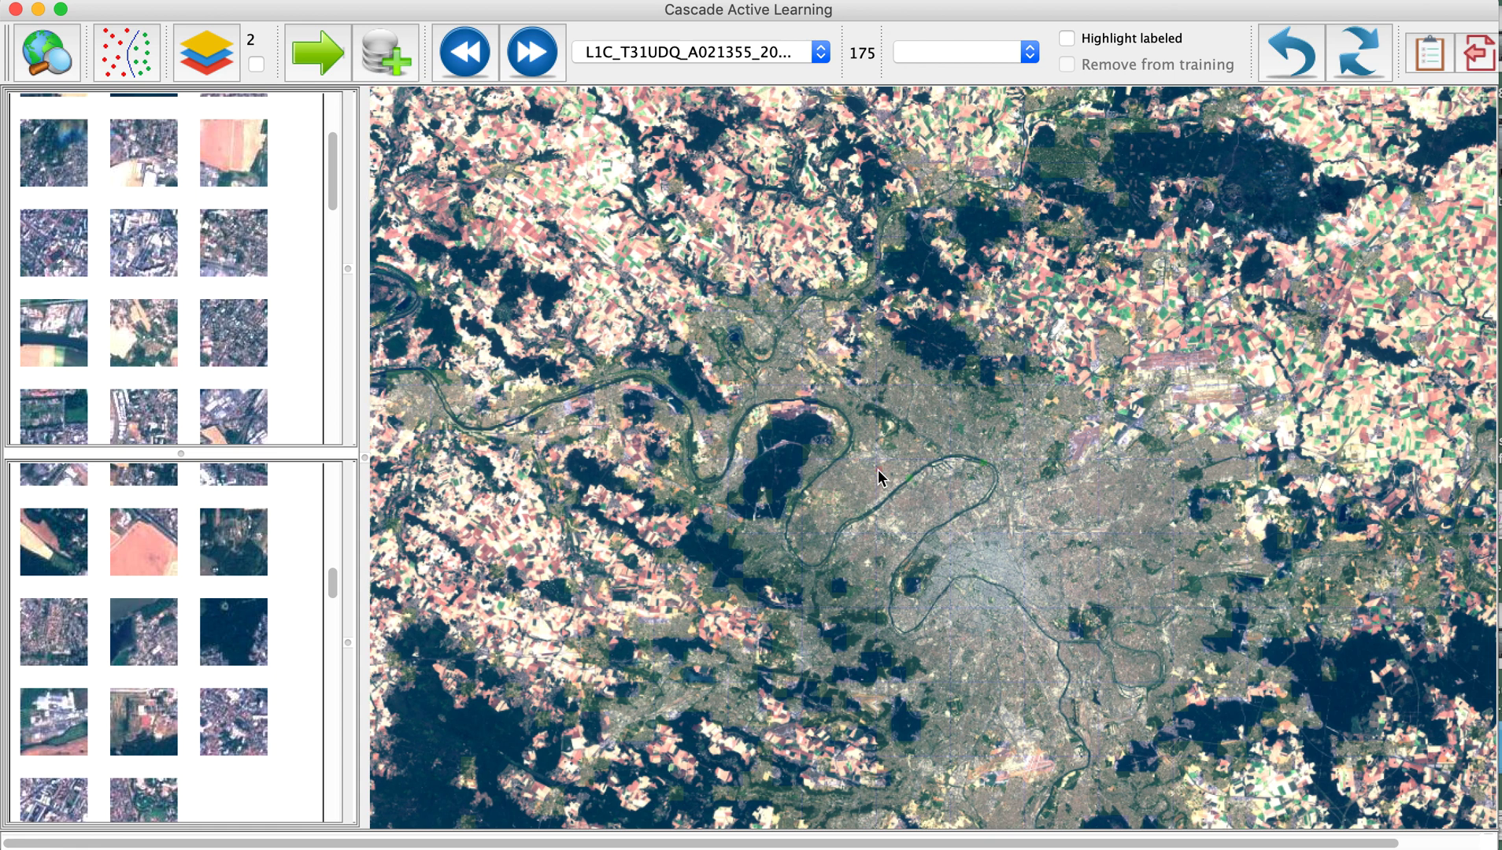
pyautogui.click(1086, 502)
pyautogui.click(133, 71)
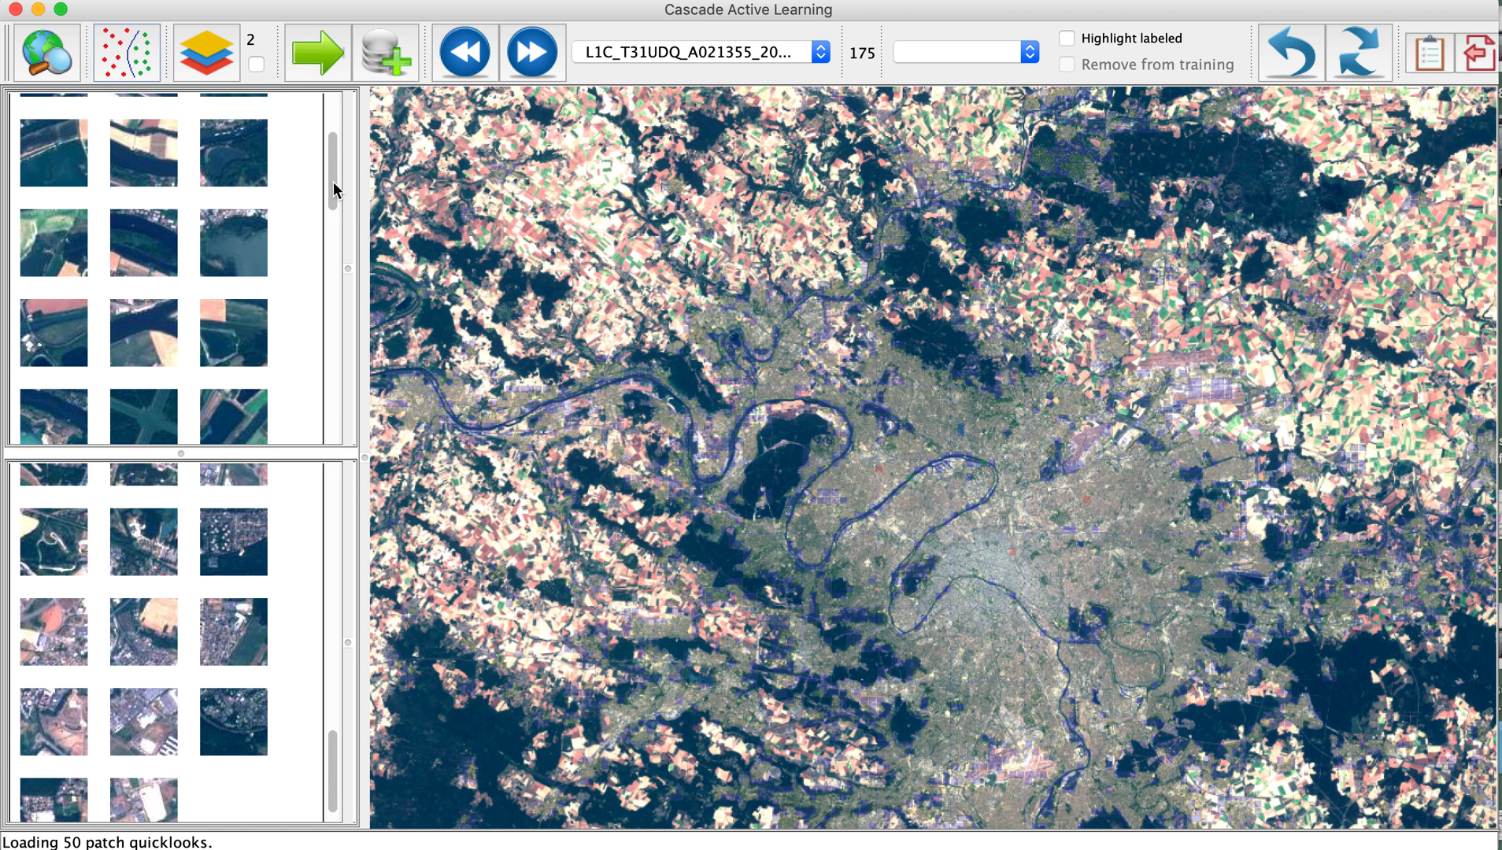
# Look through the patches retrieved for the river class from the start of the list.
pyautogui.moveTo(335, 189); pyautogui.dragTo(329, 130)
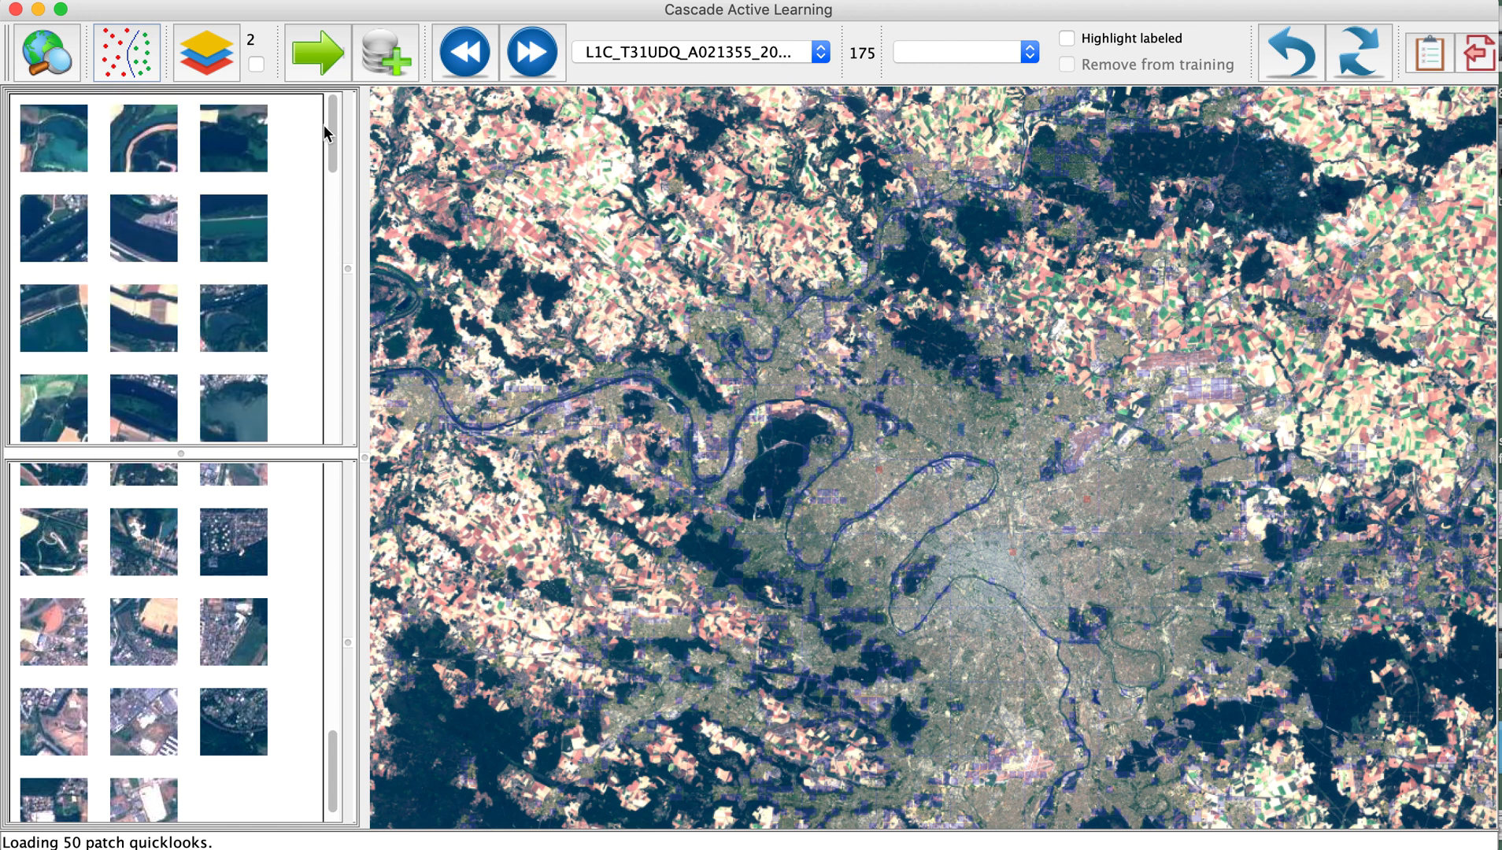
pyautogui.scroll(-4, 321, 156)
pyautogui.scroll(-2, 323, 201)
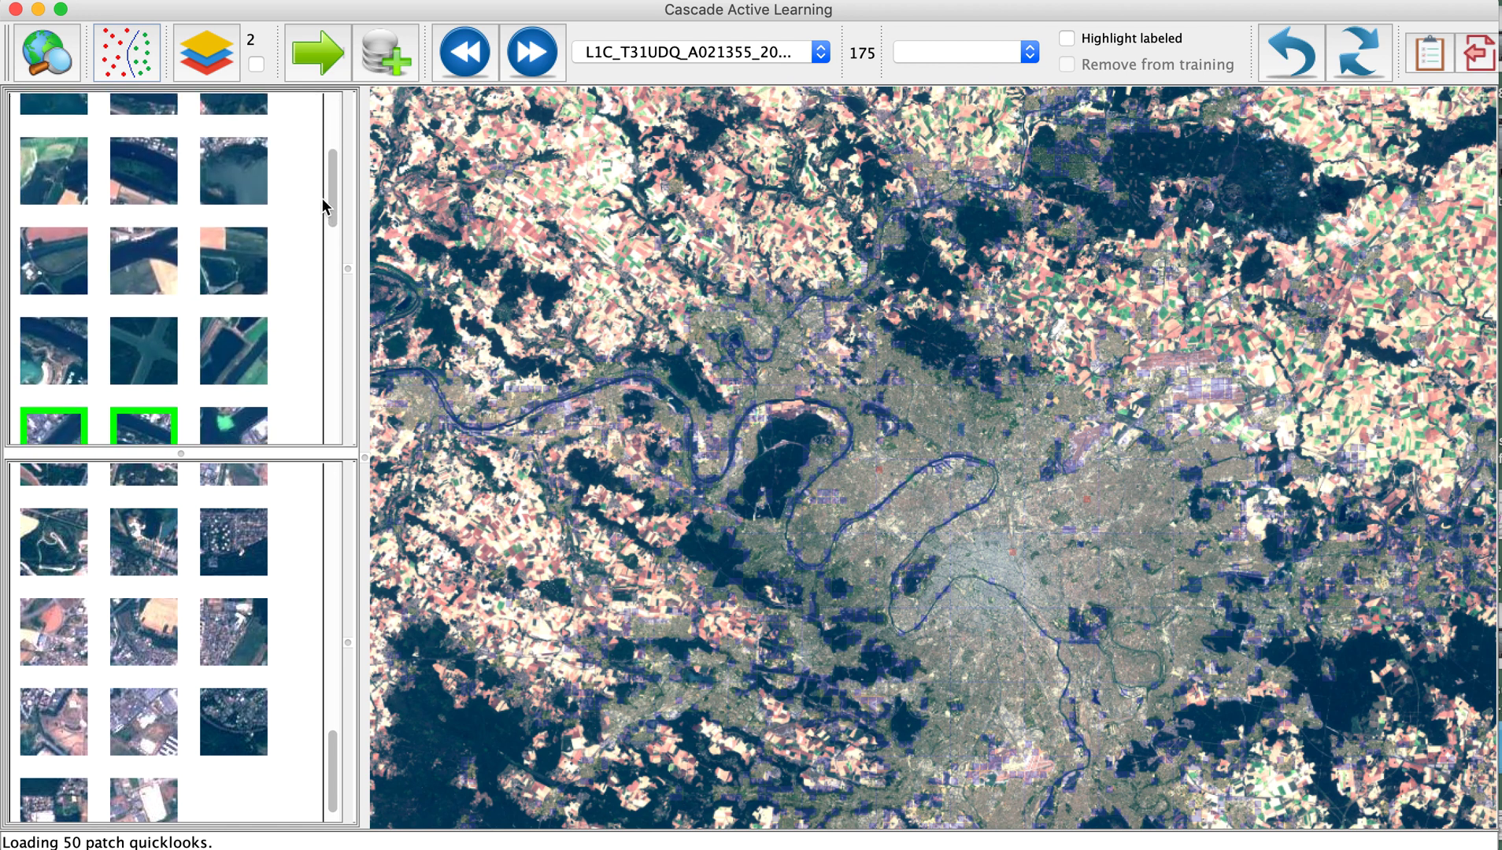